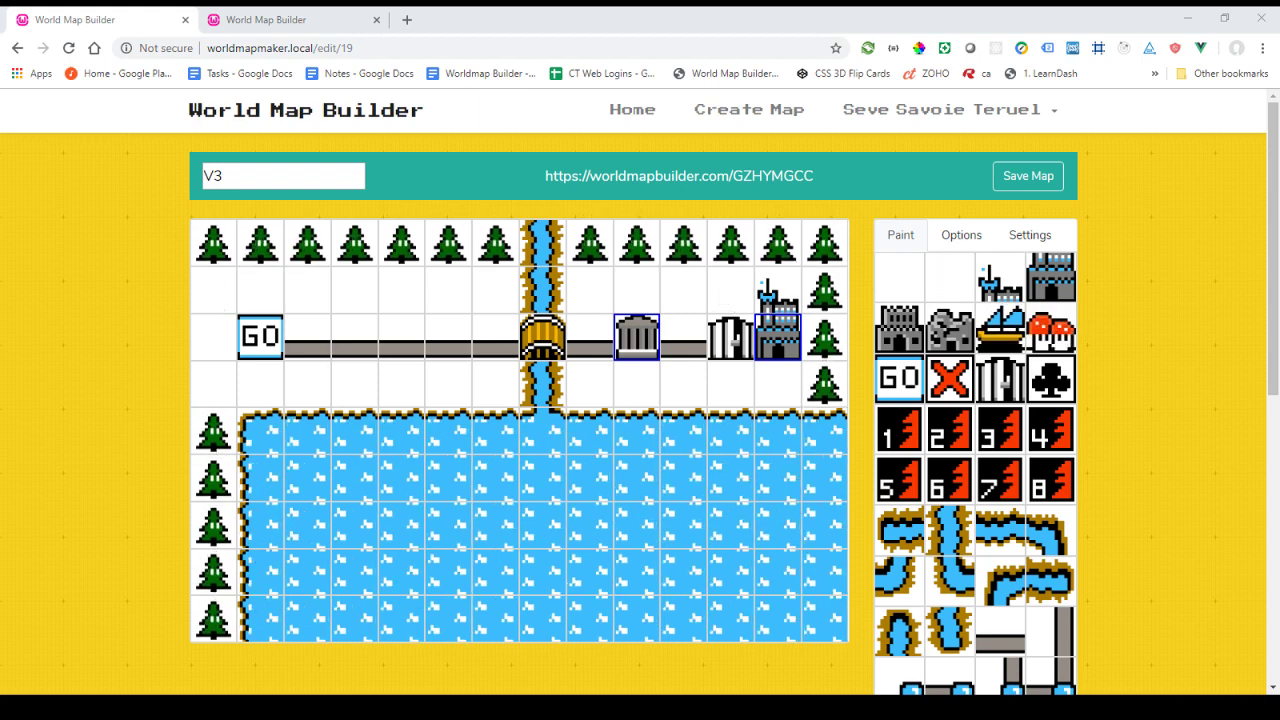
Open the map Settings and try the v0.1.0 option in the Tileset dropdown
left_click(1030, 235)
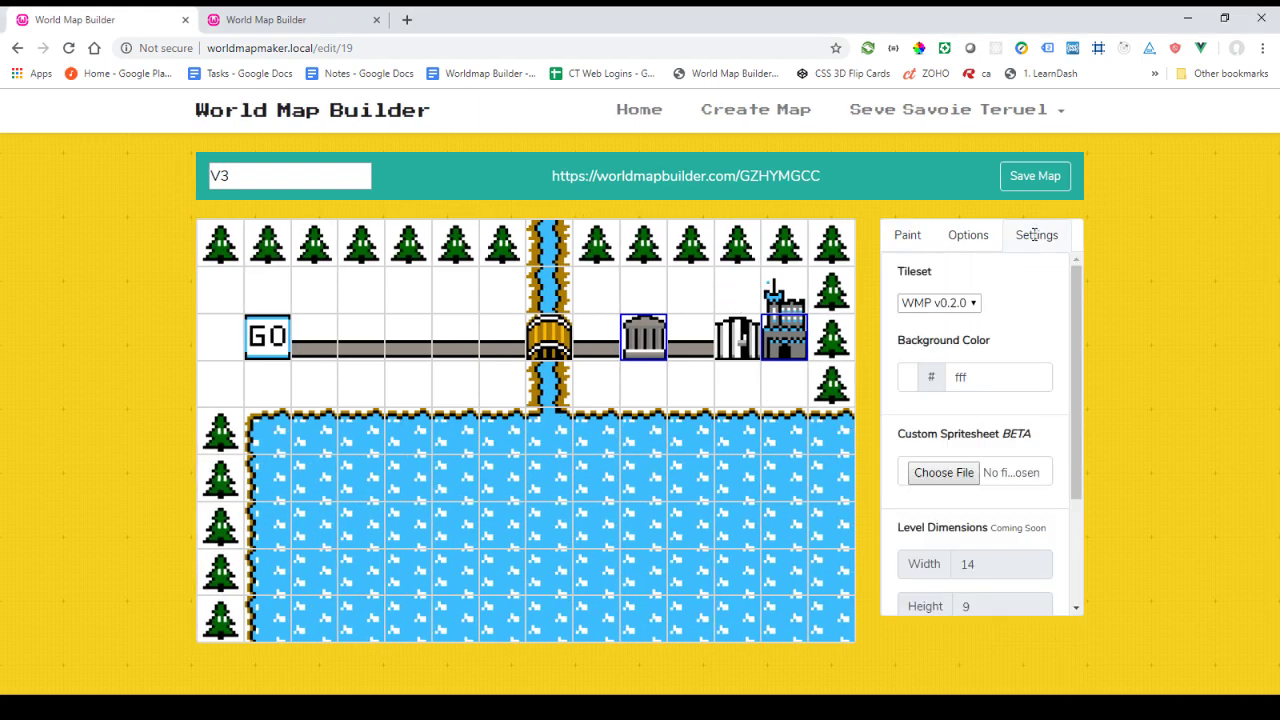
left_click(946, 305)
left_click(934, 338)
Replace the background colour fff with the orange code F7A914
left_click(988, 377)
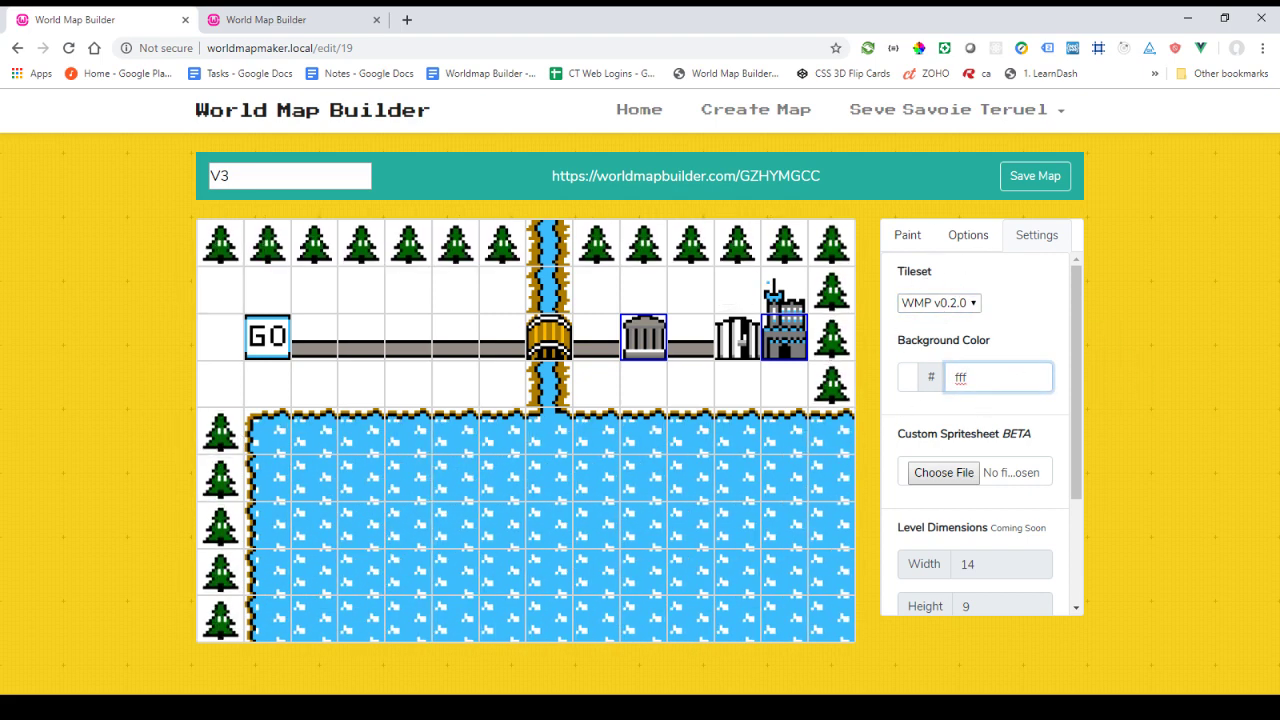
key("alt+Tab")
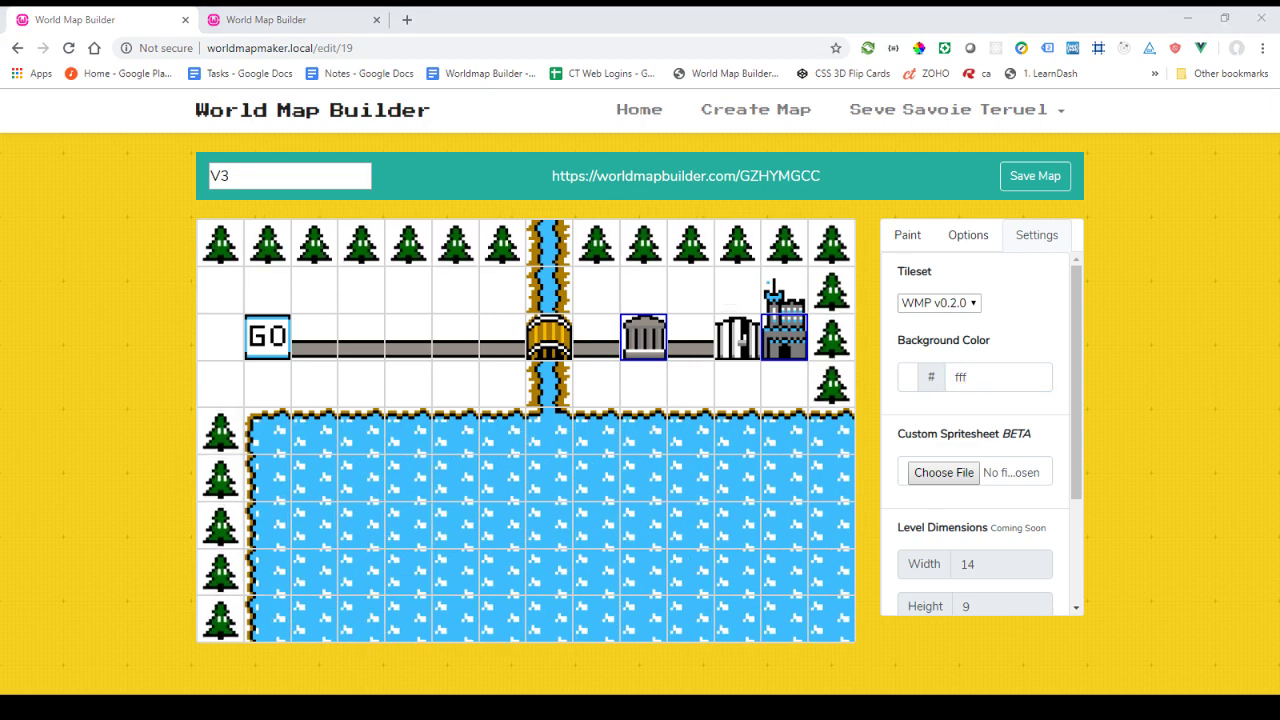
double_click(965, 377)
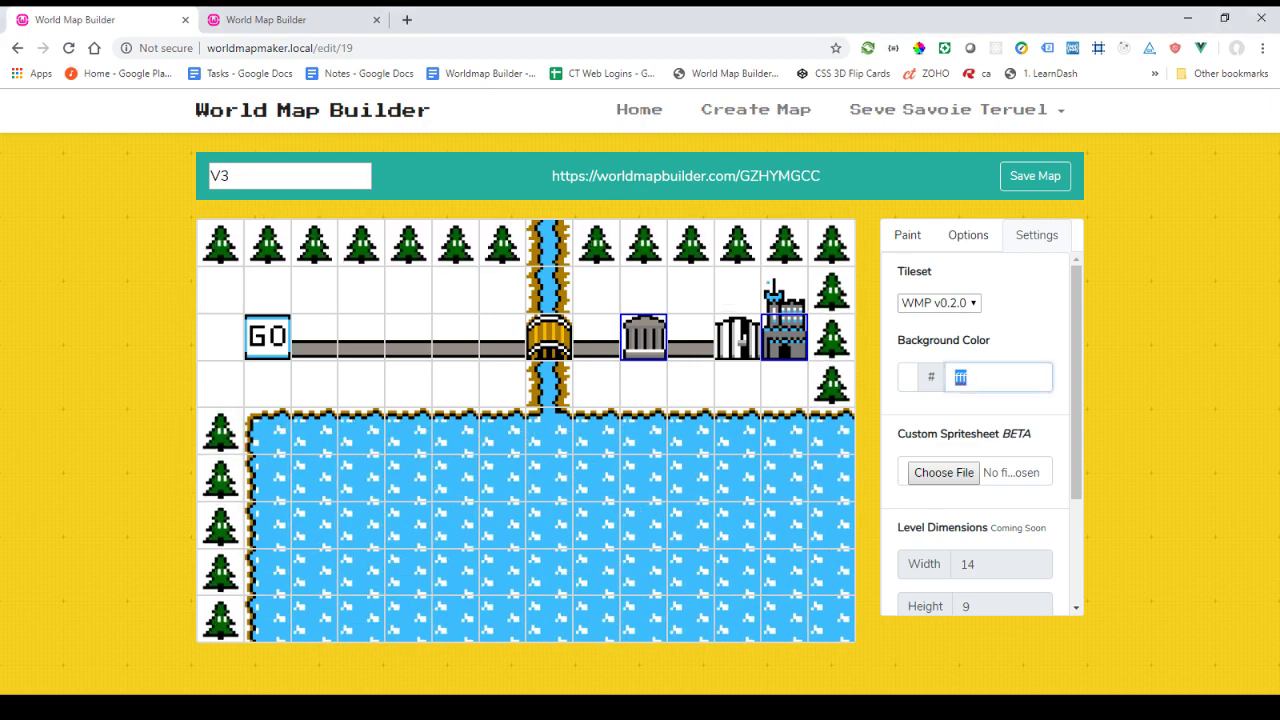
key("ctrl+v")
left_click(965, 425)
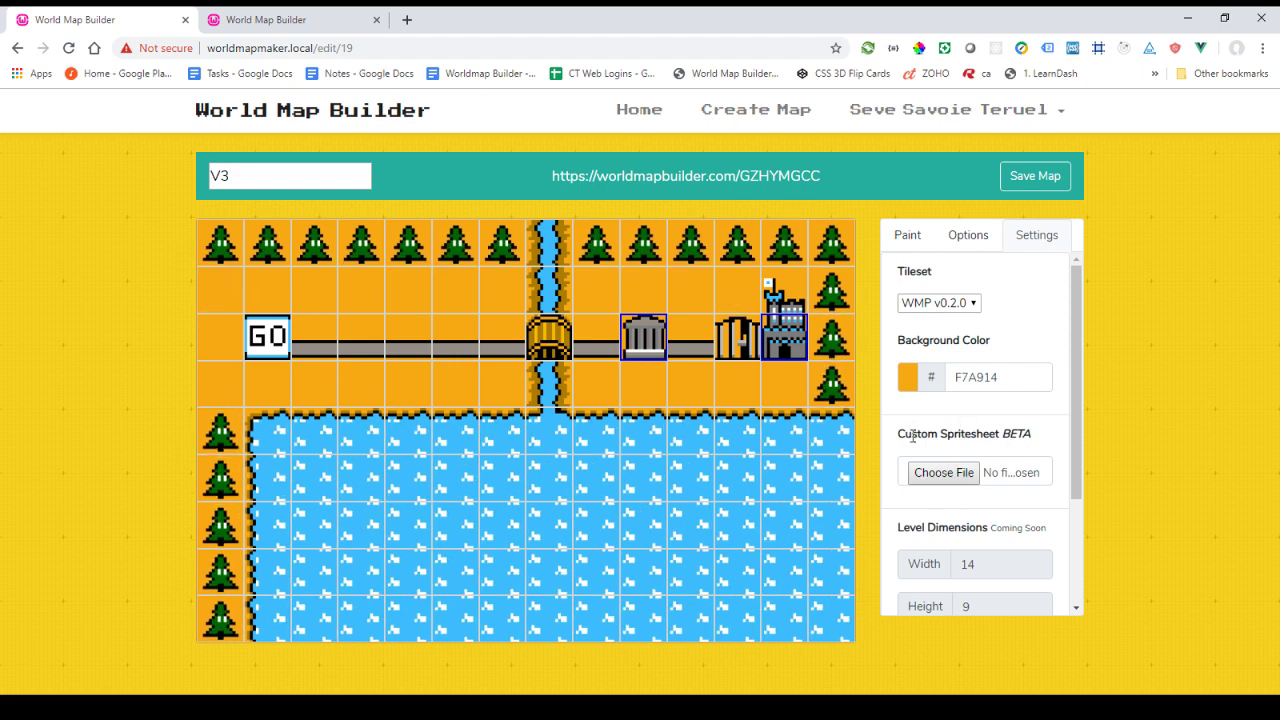
Upload the custom fario spritesheet GIF, then set the tileset back to WMP v0.2.0
left_click(958, 480)
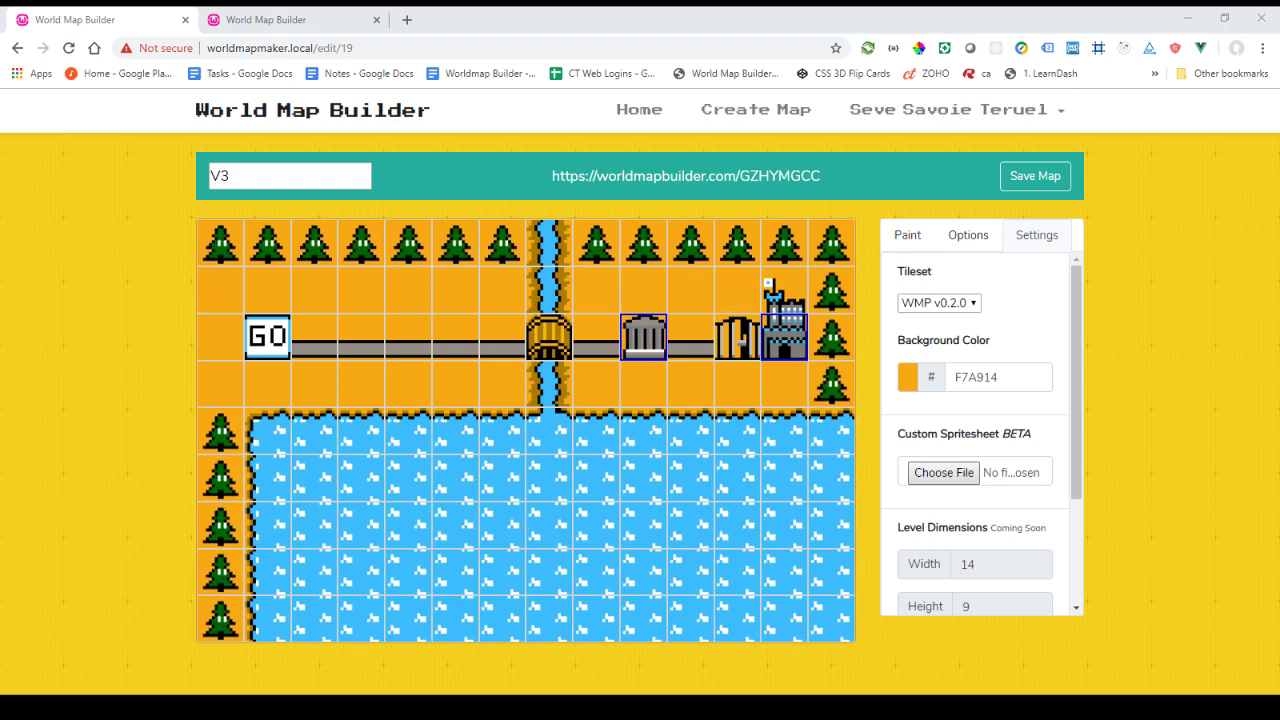
key("Return")
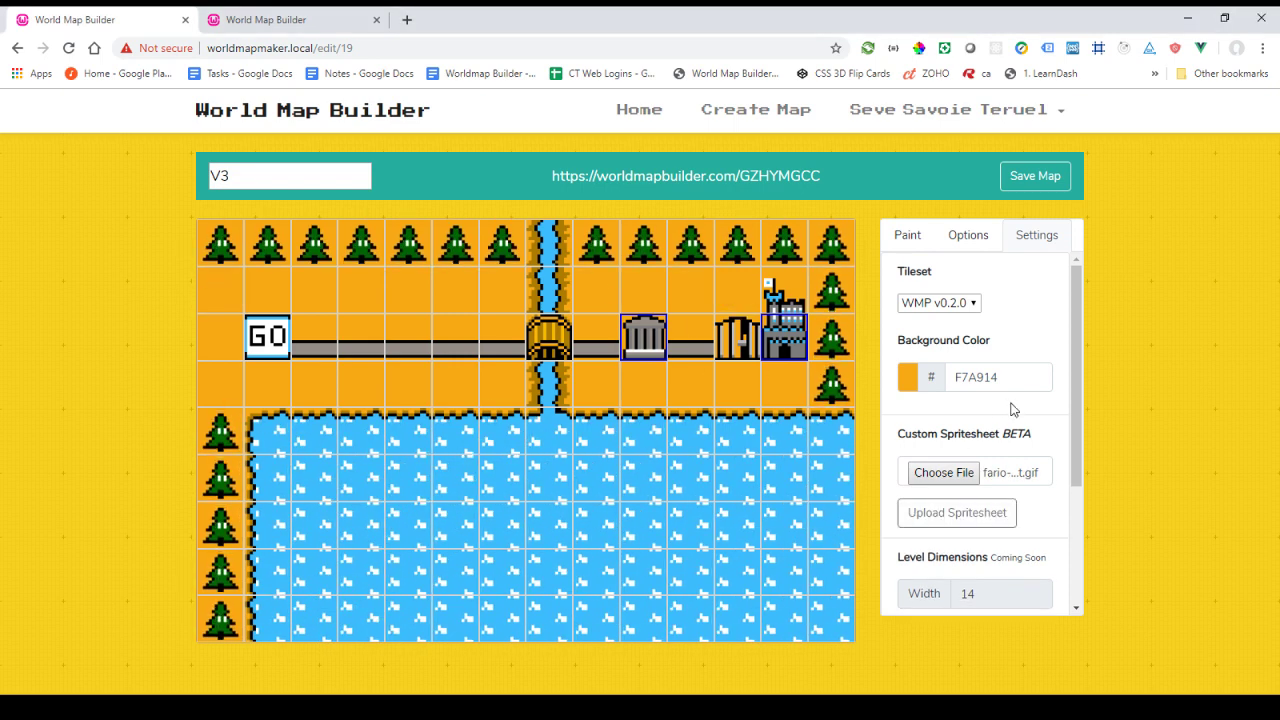
left_click(954, 518)
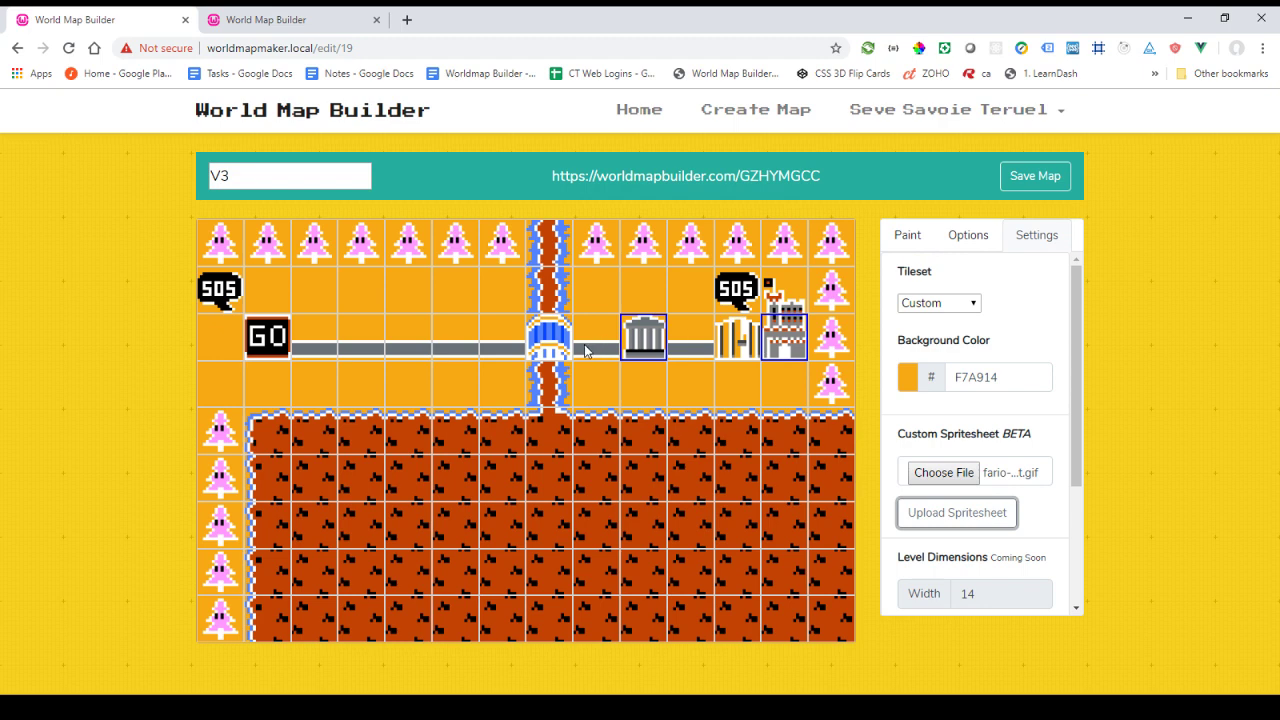
left_click(940, 302)
left_click(943, 330)
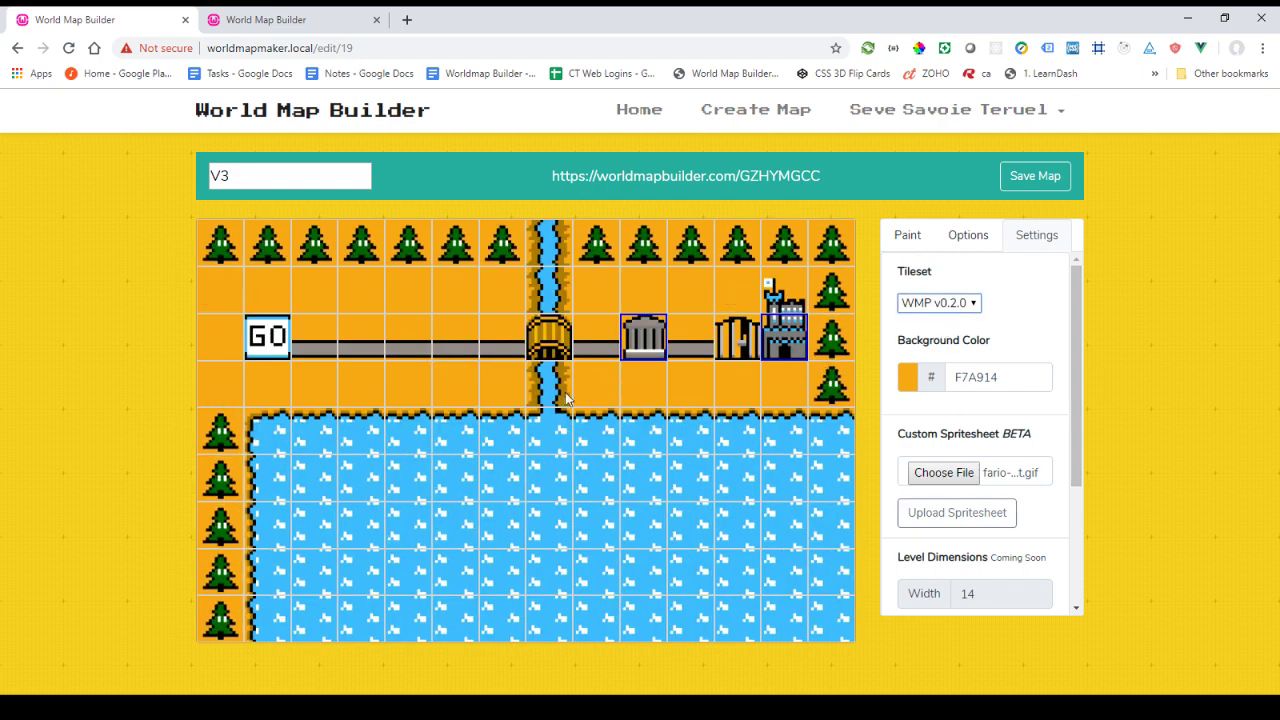
Select the ghost temple tile from the Paint view and scroll to its two exits
left_click(903, 236)
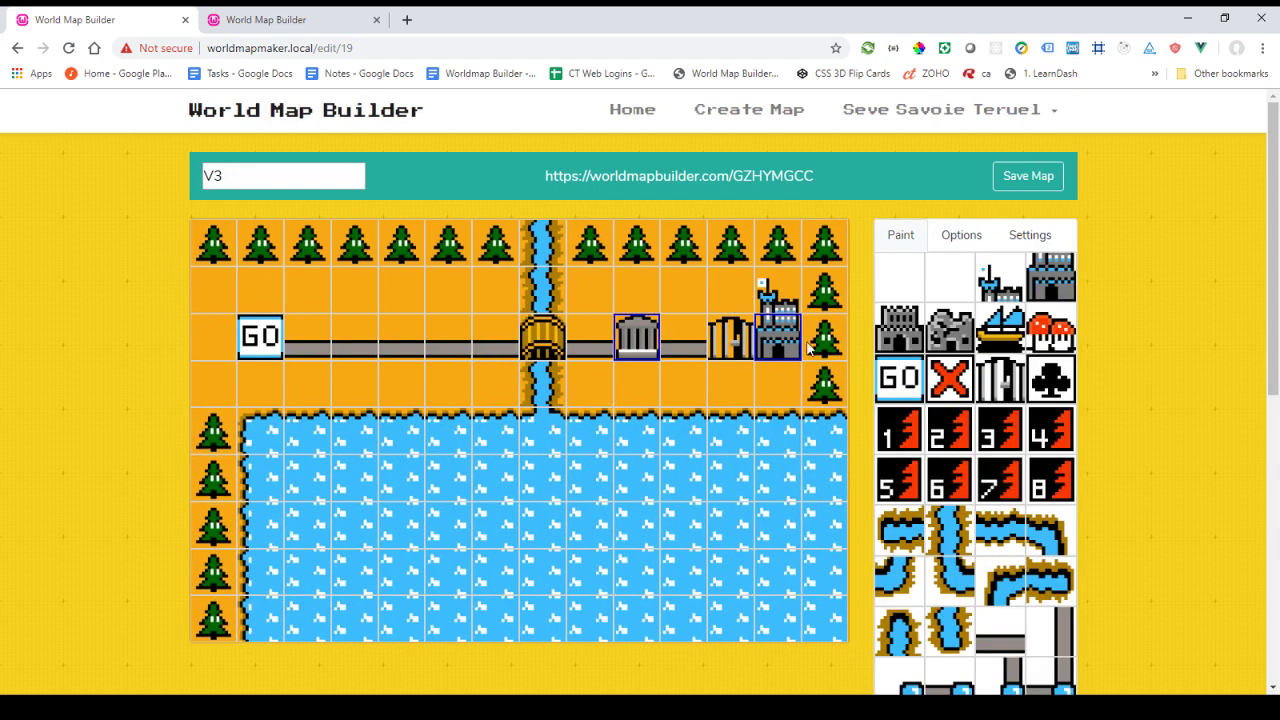
left_click(638, 348)
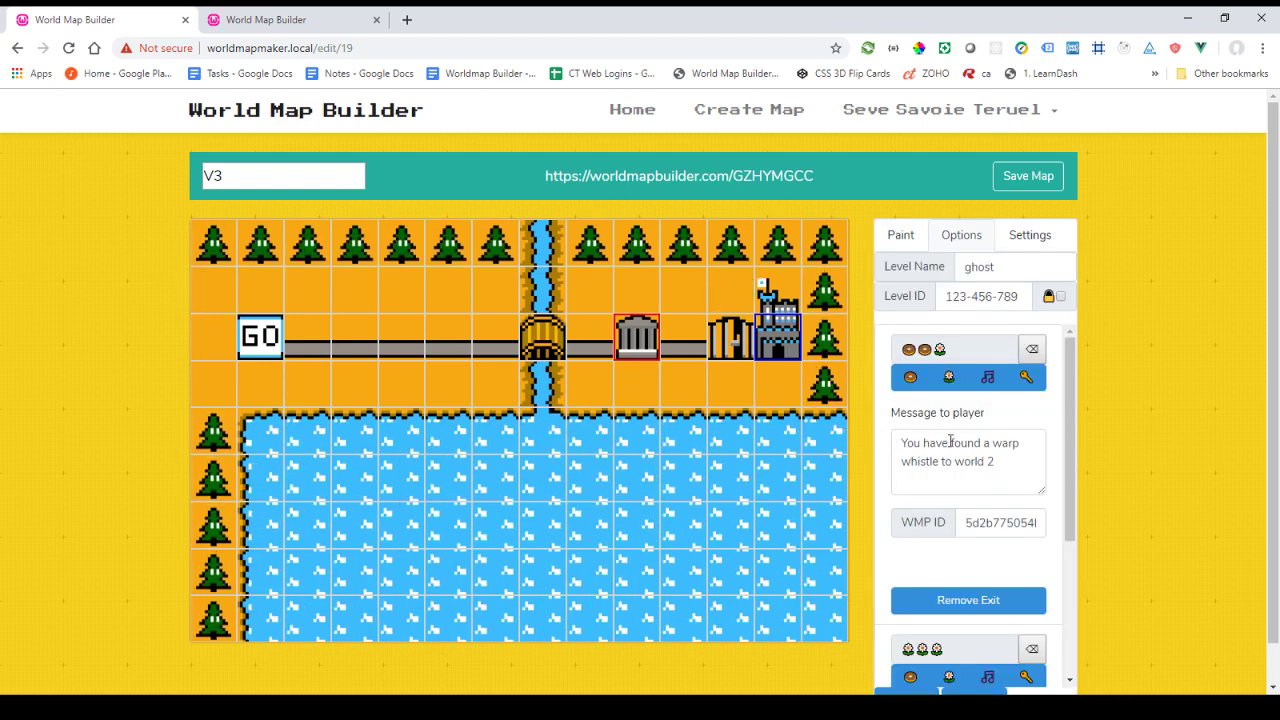
scroll(946, 437, "down", 3)
scroll(971, 580, "down", 1)
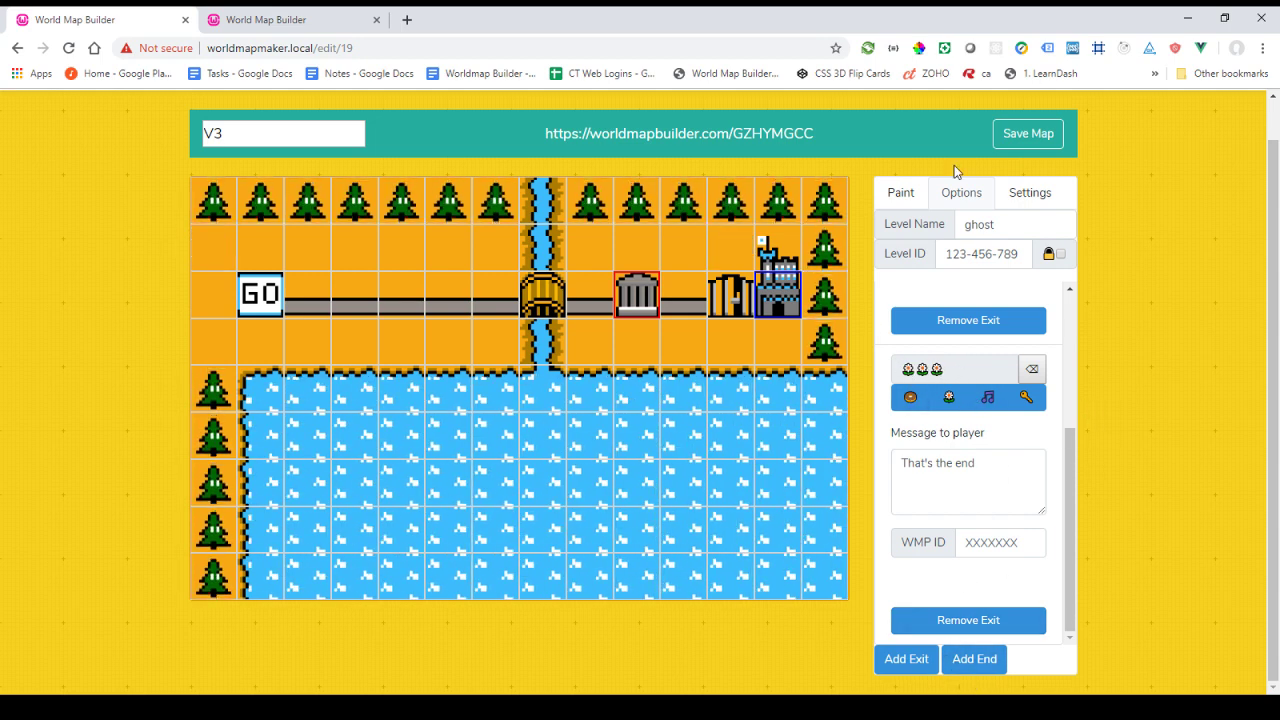
Save the map, open it in play mode, and submit the flower exit code
left_click(1028, 133)
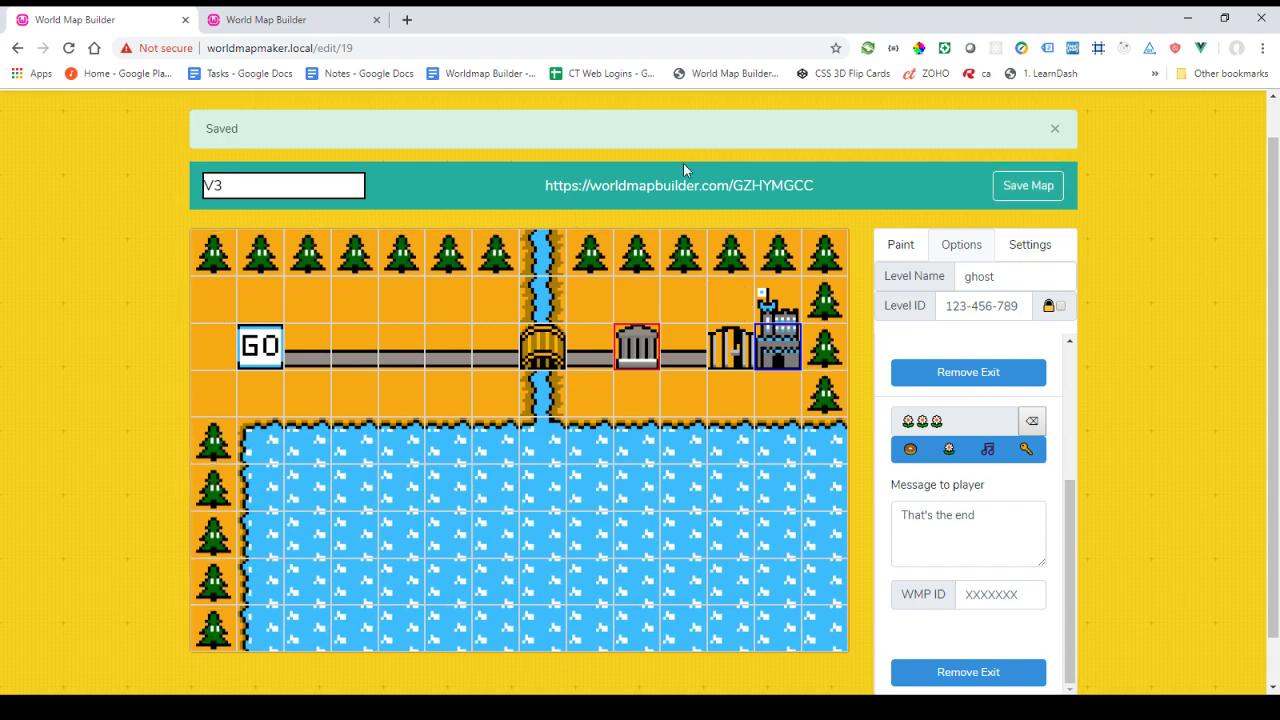
left_click(682, 185)
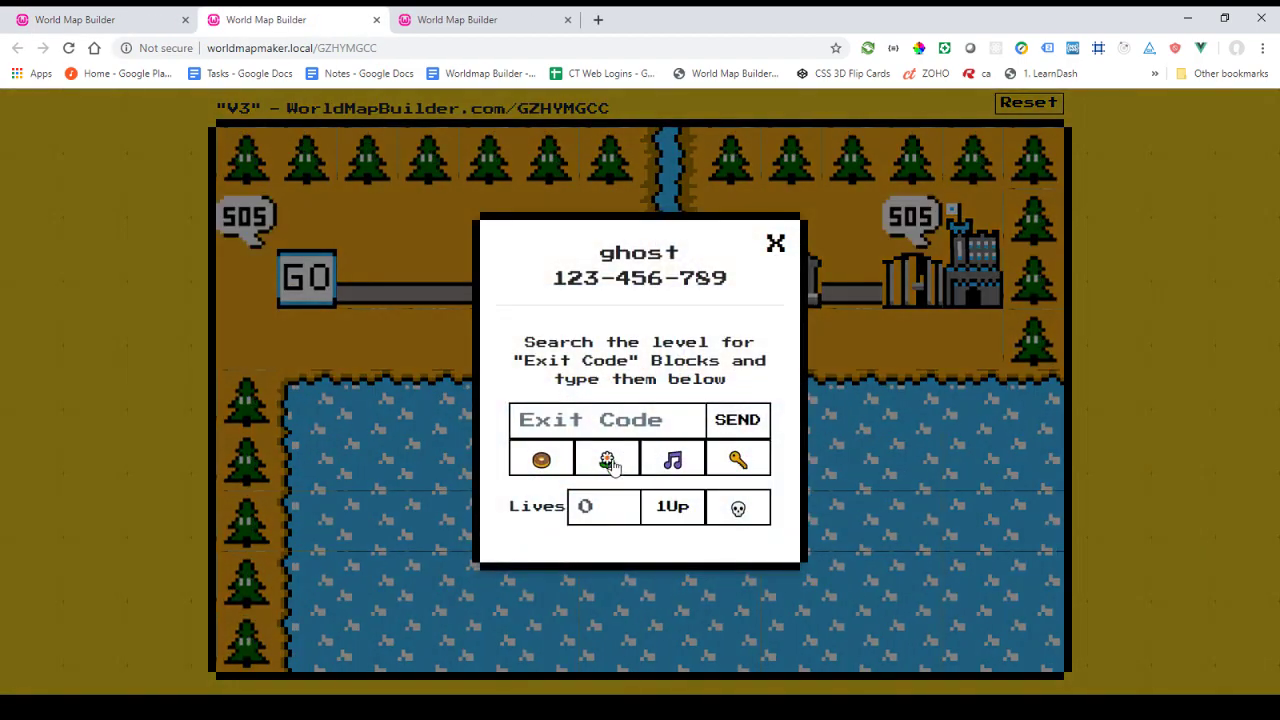
left_click(608, 463)
left_click(608, 463)
left_click(608, 463)
left_click(737, 420)
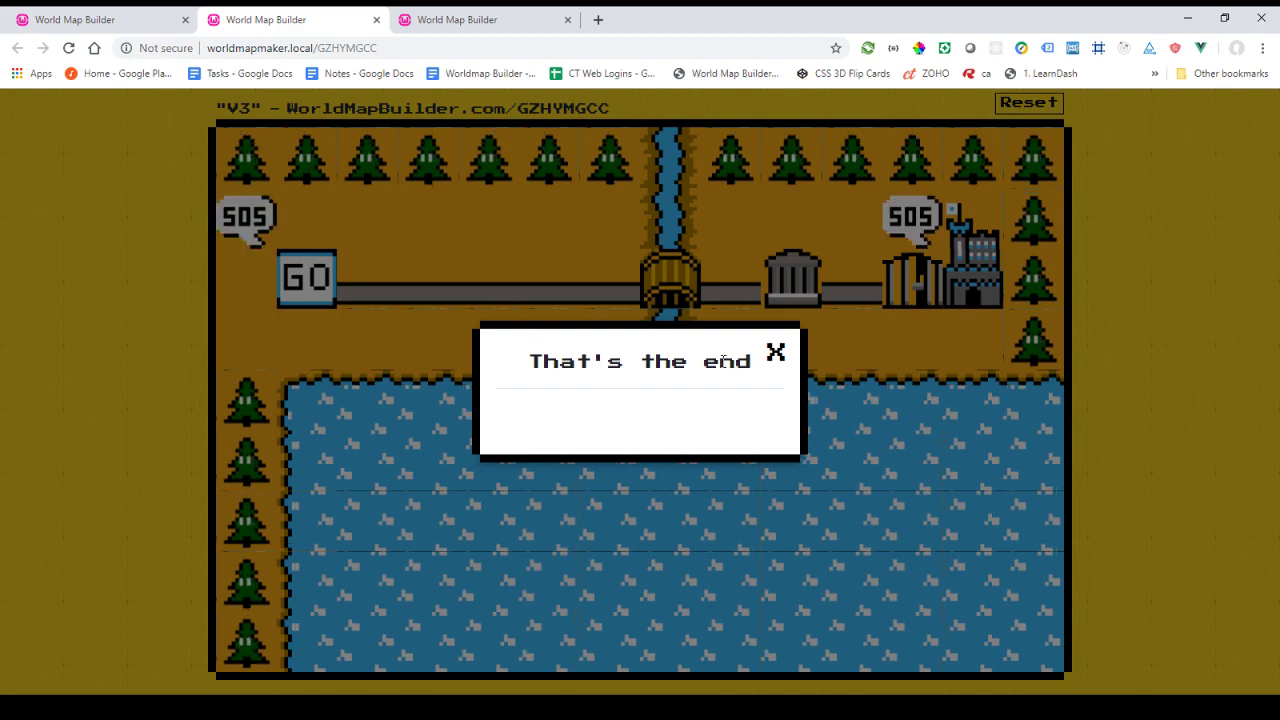
left_click(775, 352)
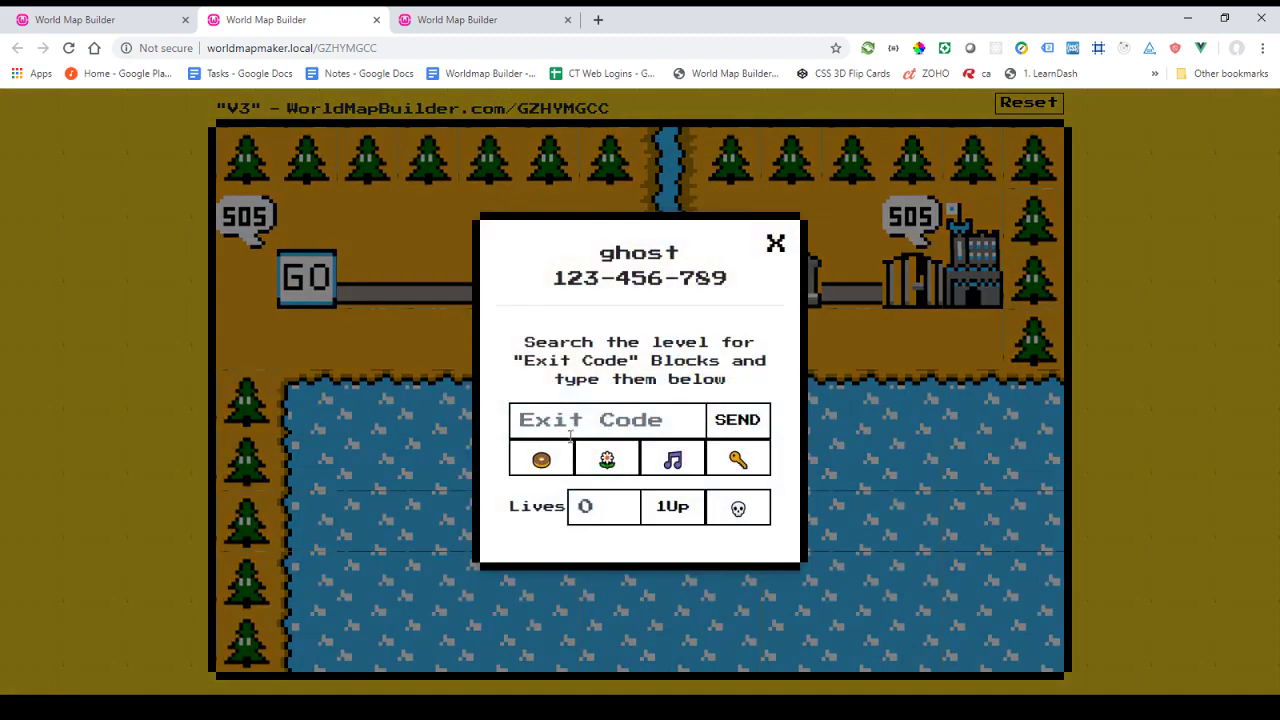
Submit the donut warp-whistle exit code and return to the map editor
left_click(541, 459)
left_click(541, 459)
left_click(541, 459)
left_click(737, 420)
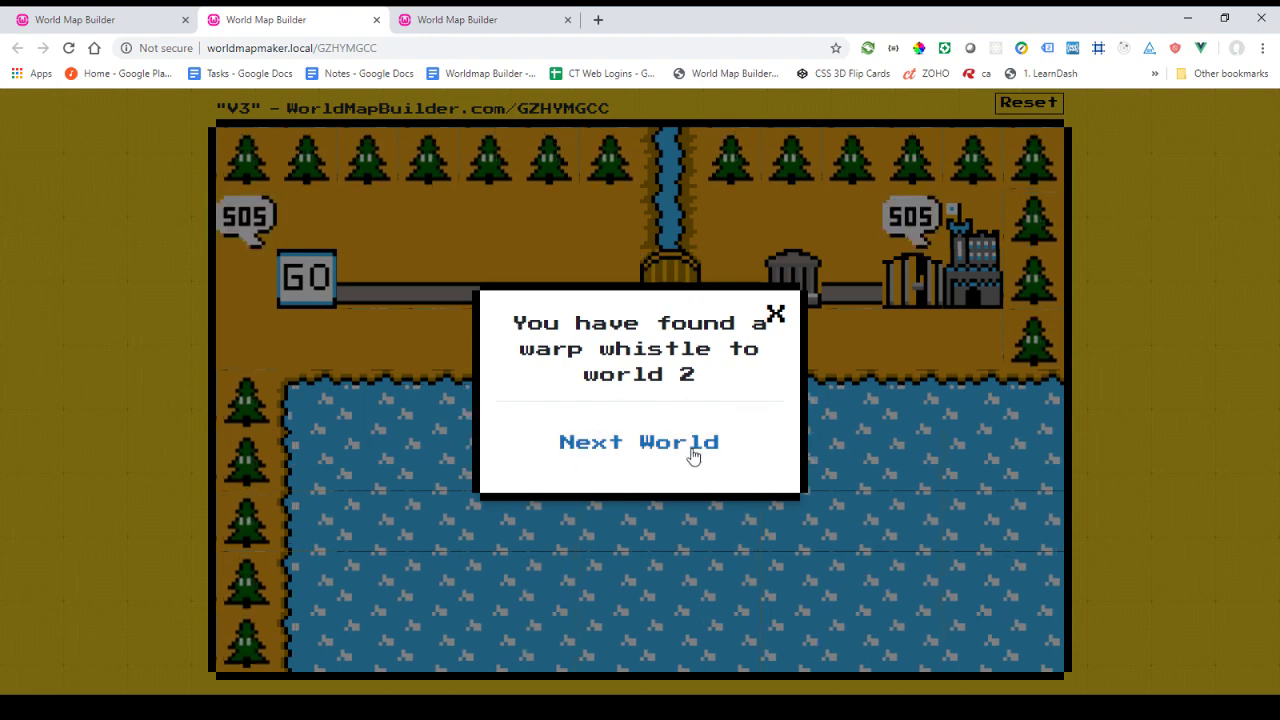
key("ctrl+shift+Tab")
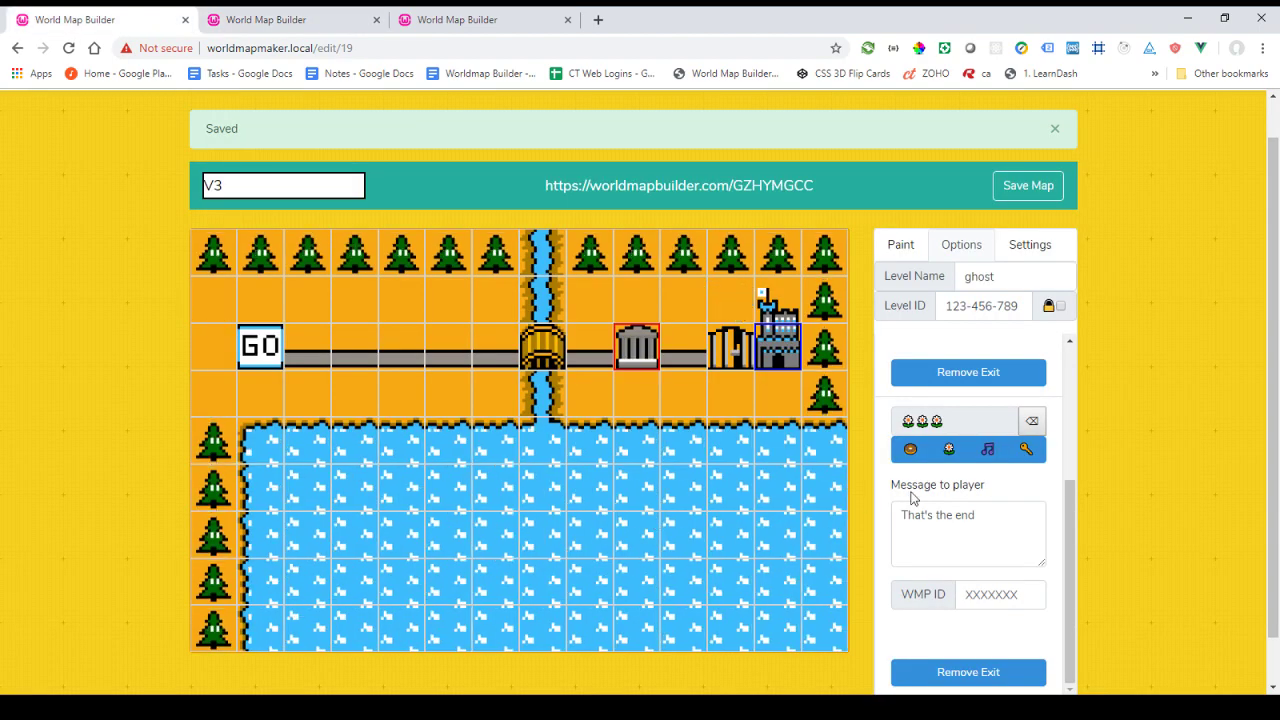
scroll(1000, 471, "up", 3)
scroll(836, 445, "up", 1)
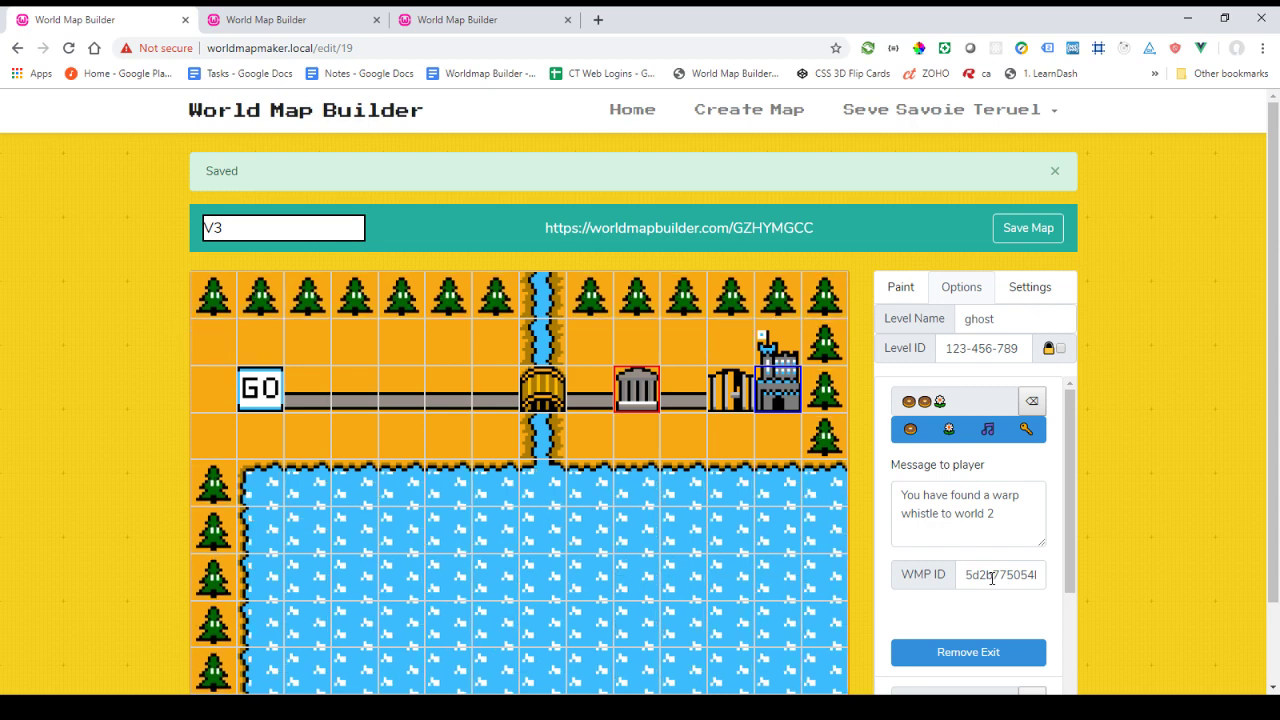
double_click(805, 228)
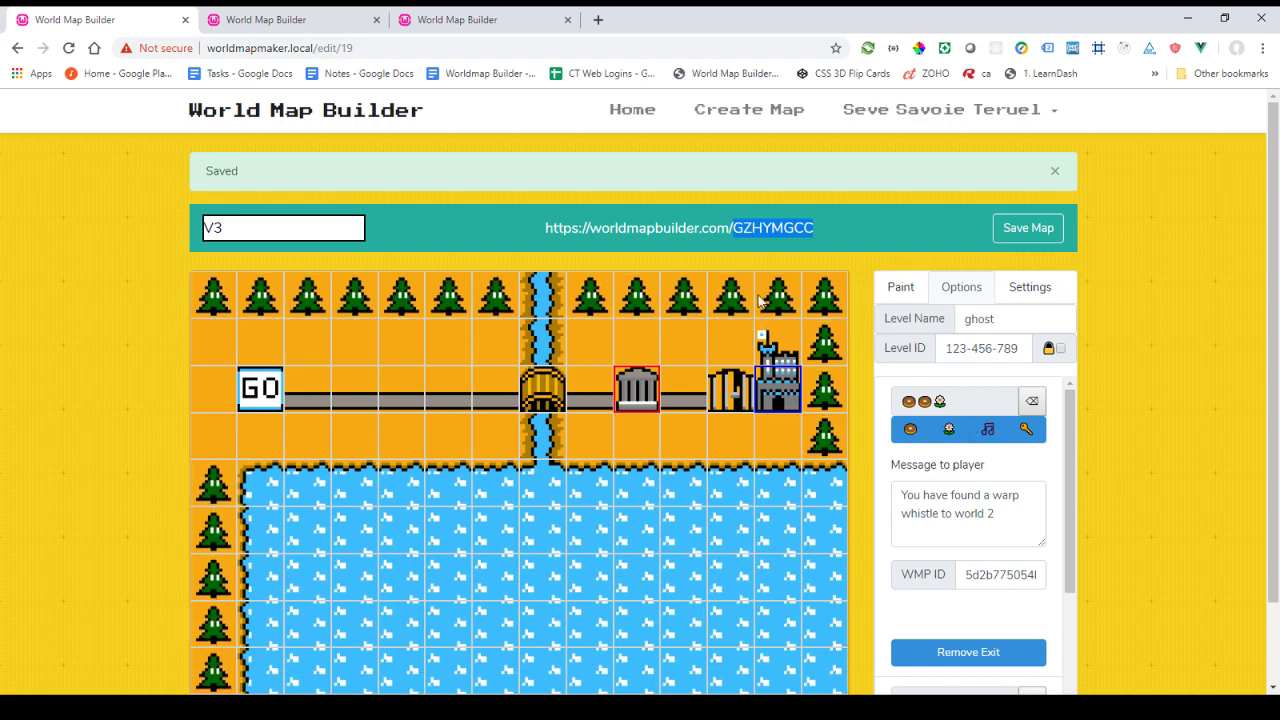
Play the saved map, open the ghost level, and add and remove lives
left_click(737, 227)
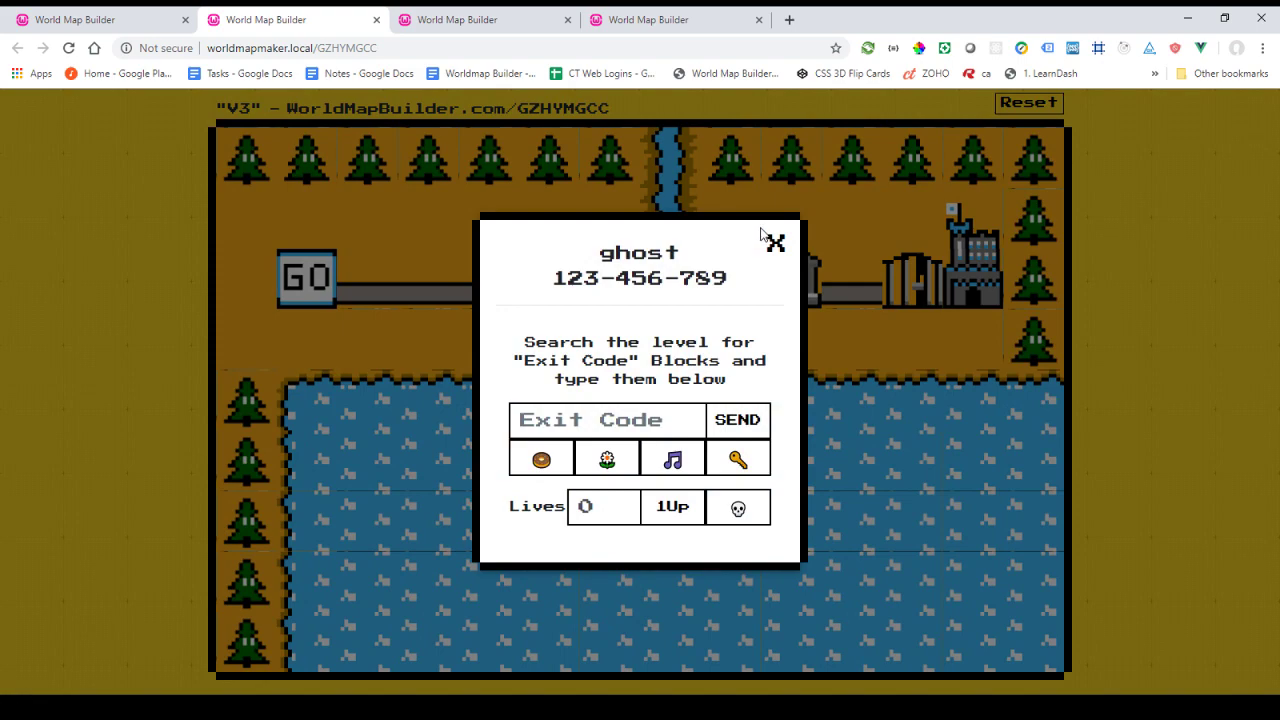
left_click(774, 240)
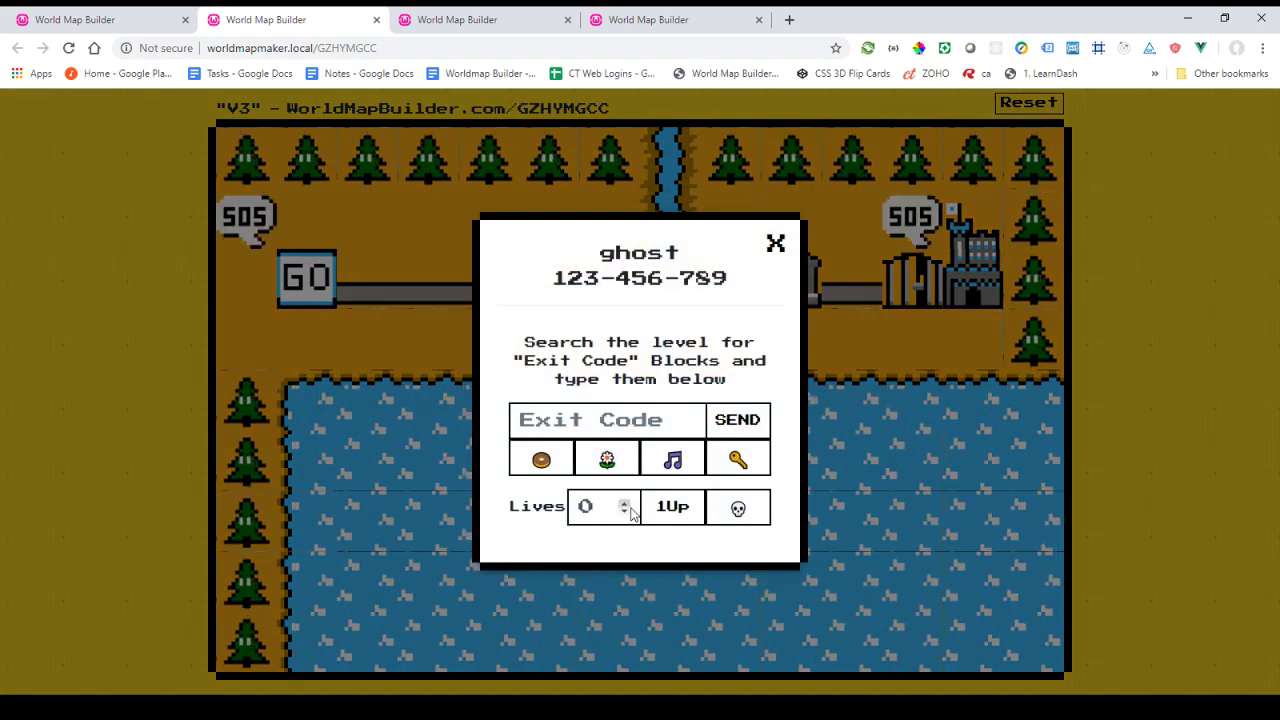
left_click(672, 508)
triple_click(672, 508)
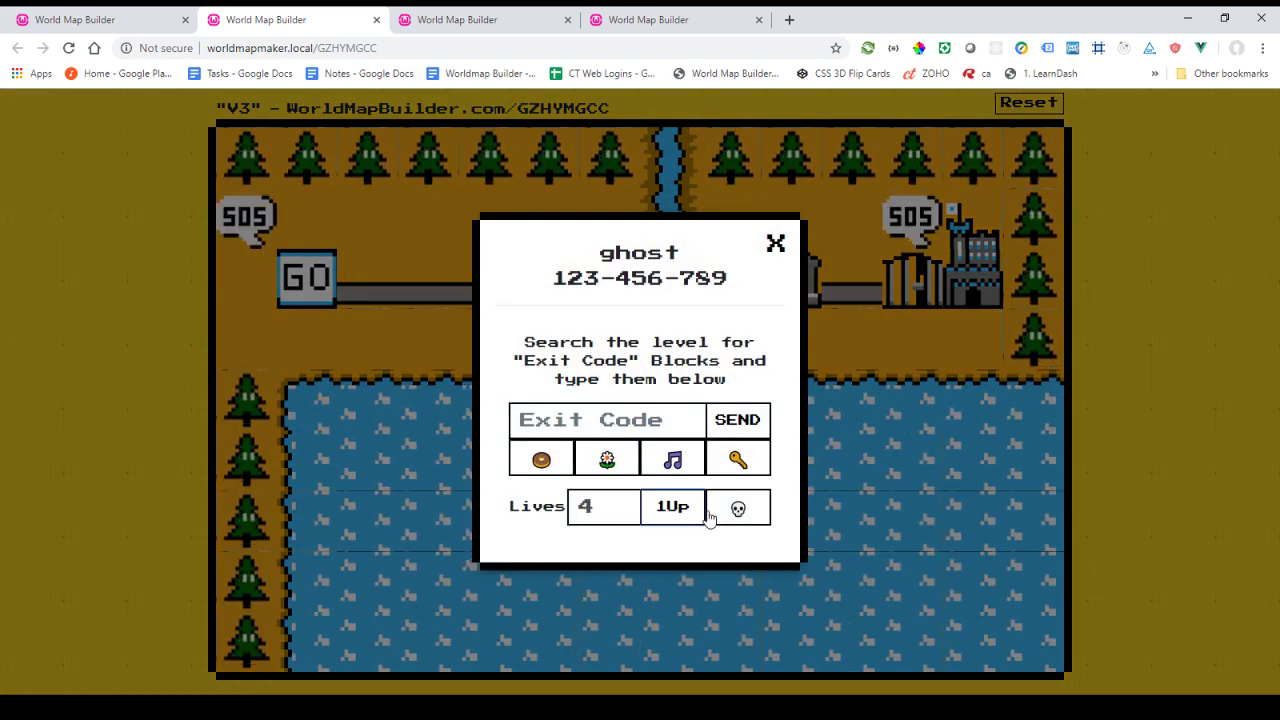
left_click(738, 508)
double_click(738, 508)
Adjust the ghost level's lives count, finishing at 5
double_click(684, 512)
double_click(672, 508)
left_click(669, 502)
left_click(738, 508)
left_click(624, 502)
left_click(624, 511)
left_click(624, 502)
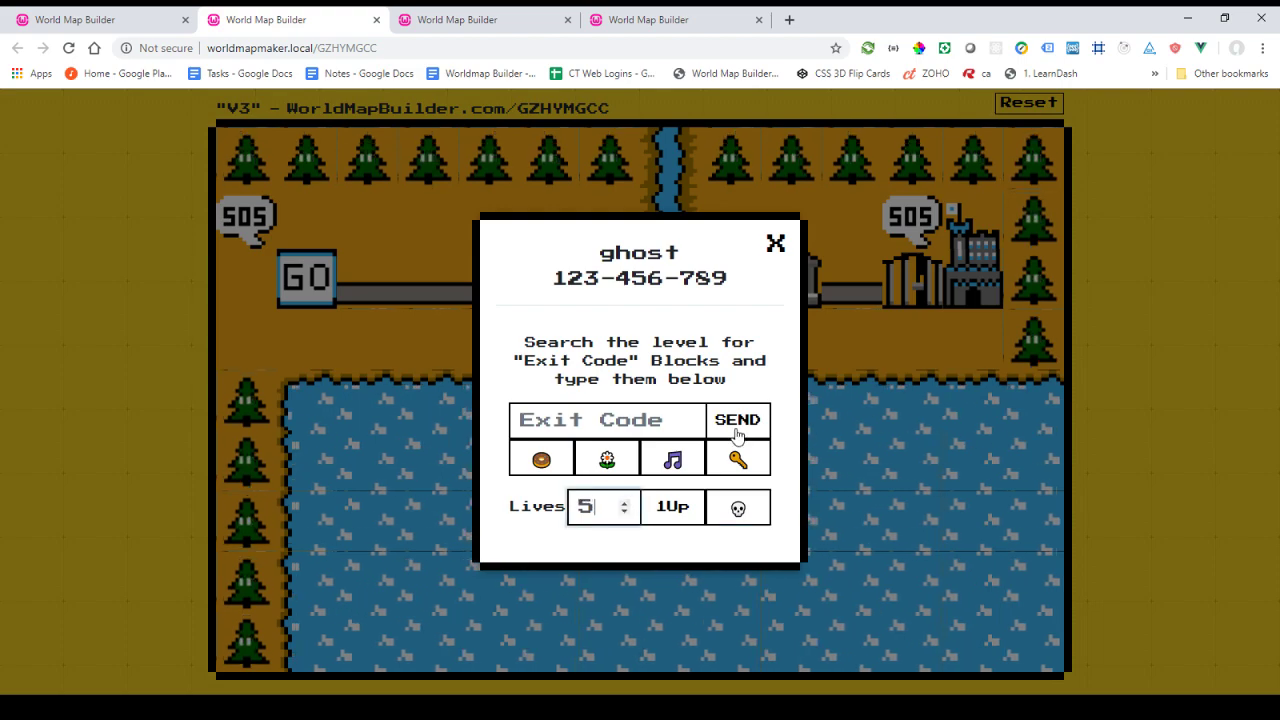
Send the warp-whistle exit code and travel on to world 2
left_click(775, 246)
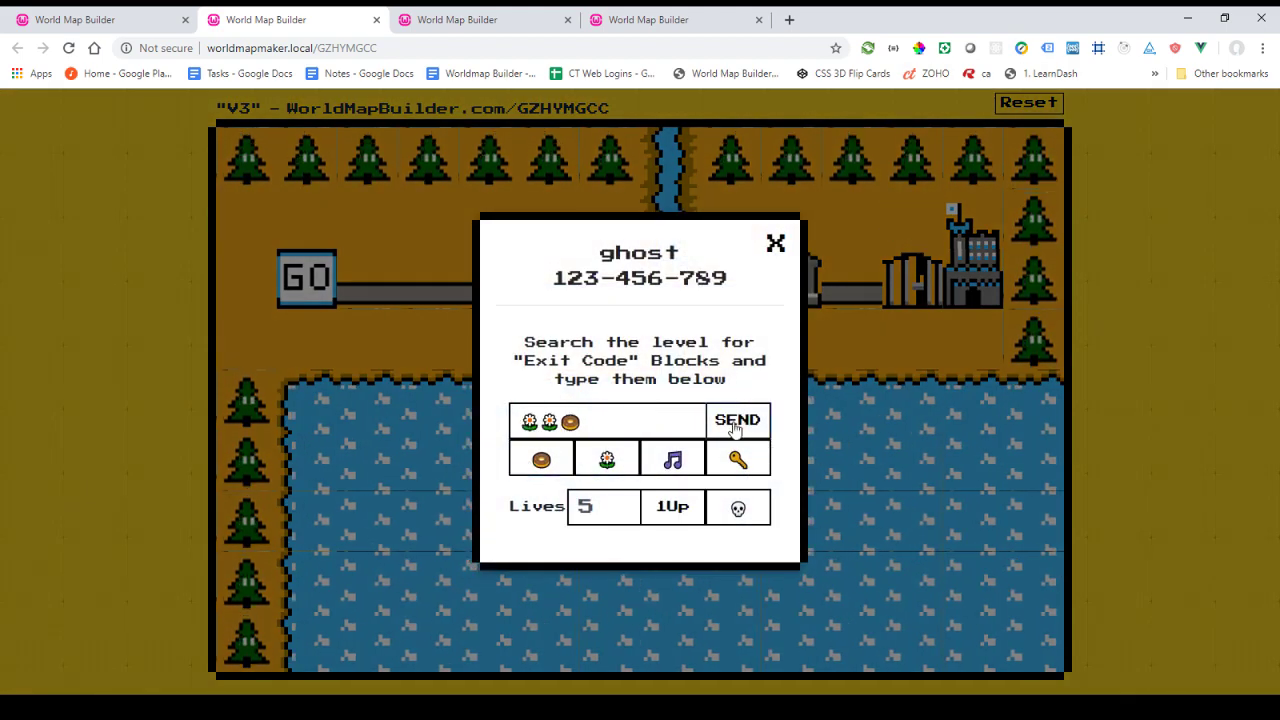
left_click(735, 425)
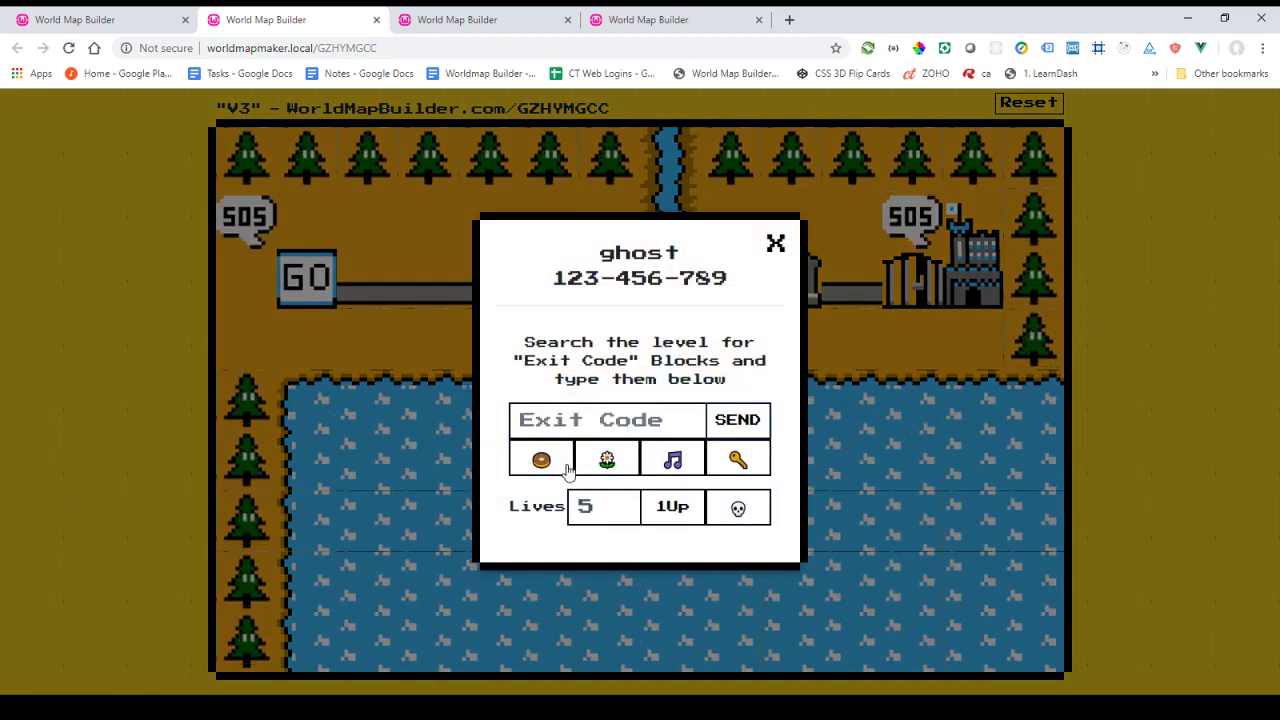
left_click(725, 425)
left_click(665, 448)
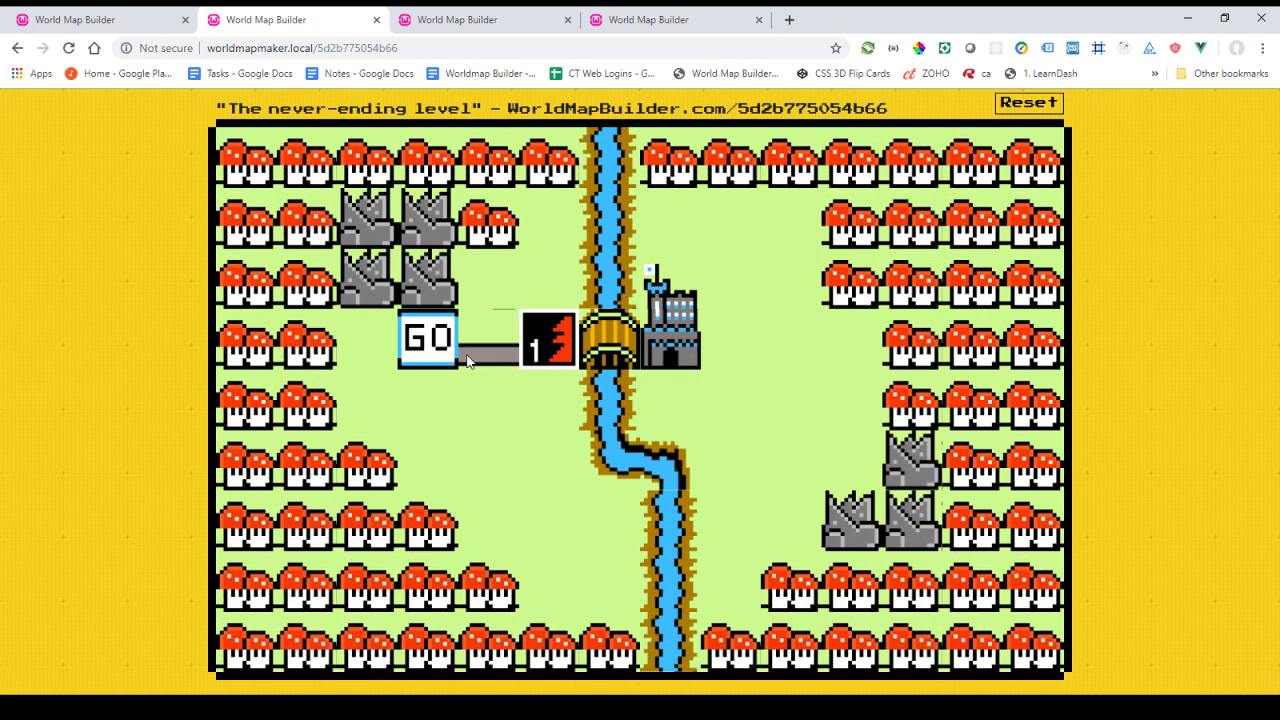
Clear world 2's first level with the flower, flower, donut code, then reopen The Ghost House
left_click(561, 348)
left_click(605, 459)
left_click(605, 459)
left_click(541, 459)
left_click(724, 430)
left_click(548, 345)
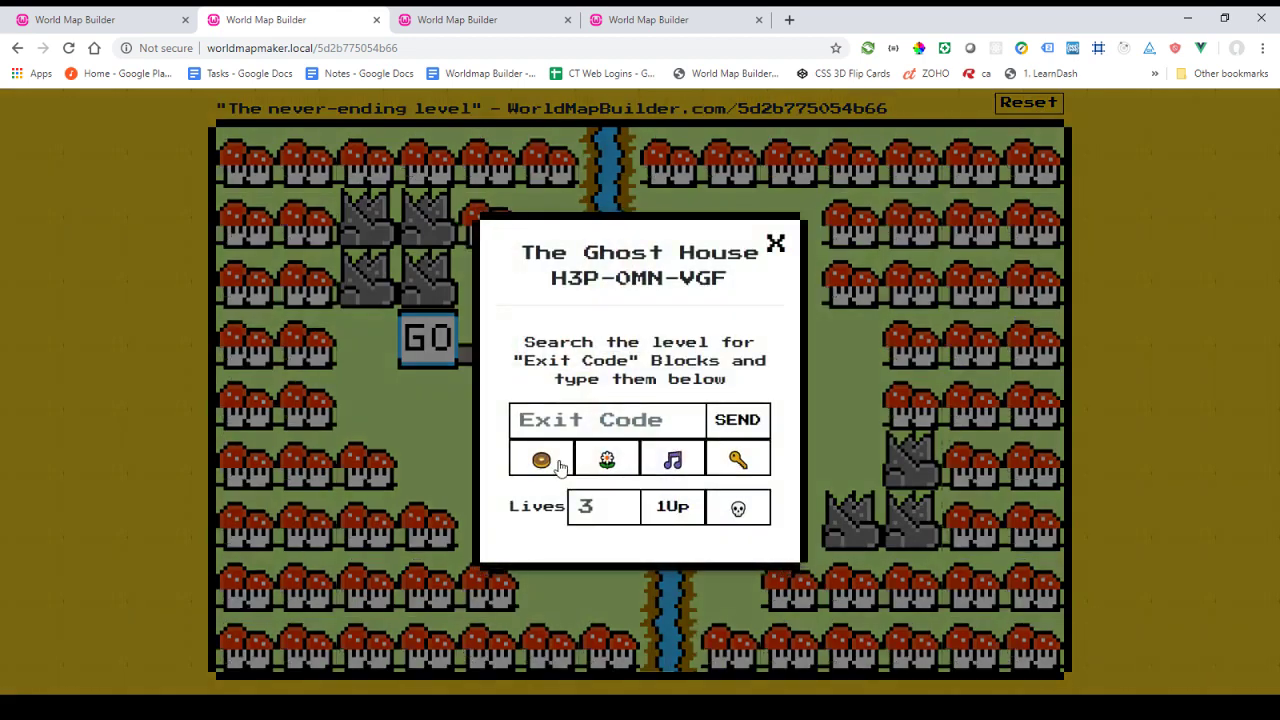